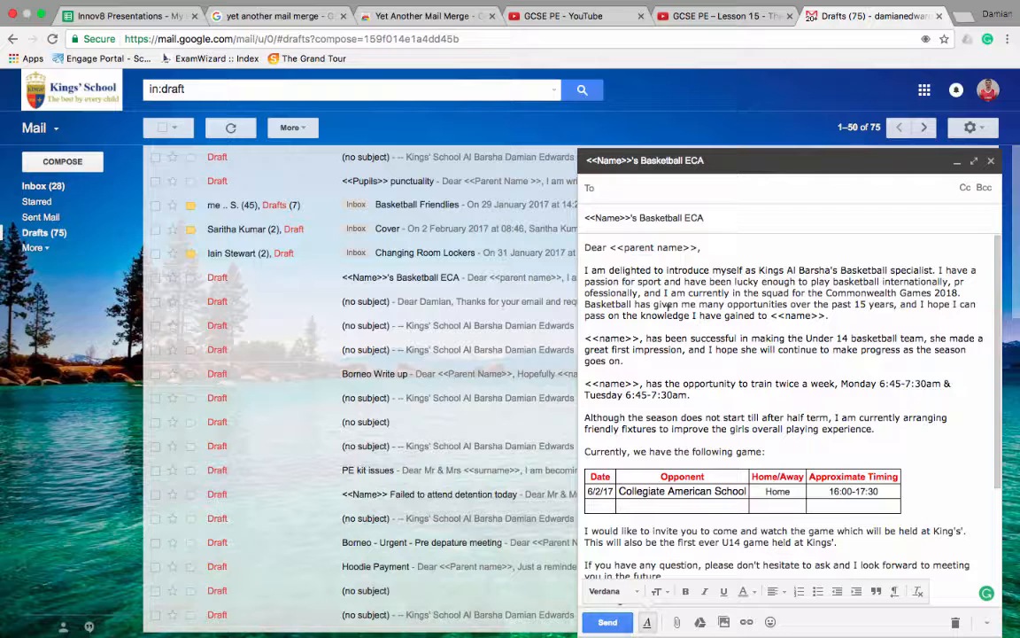
- Switch to the Innov8 Presentations - My Group spreadsheet and review its Name, Surname and Email column headers
left_click(133, 17)
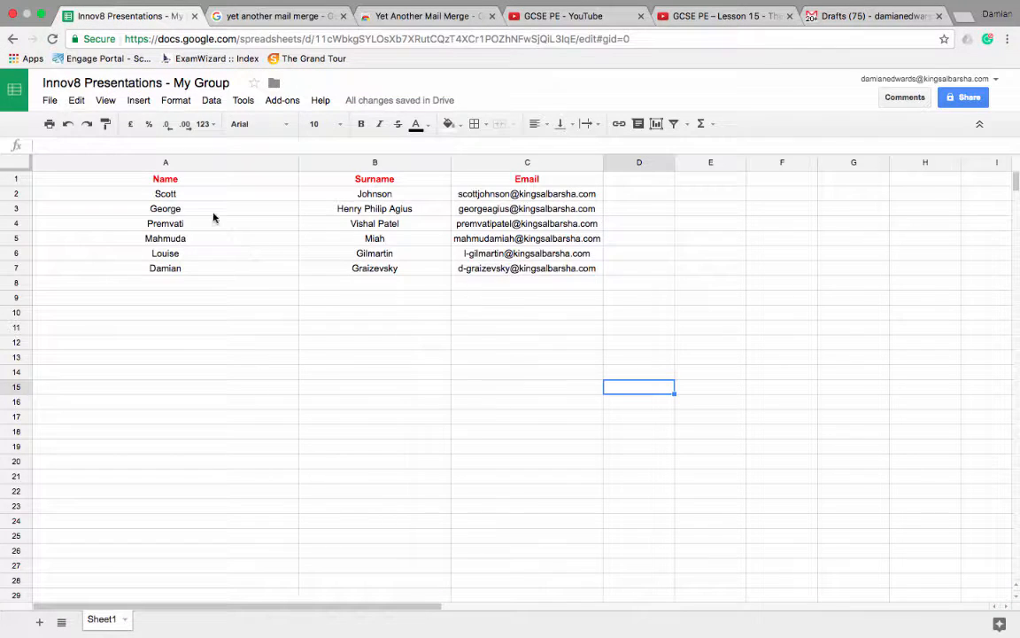
left_click(213, 184)
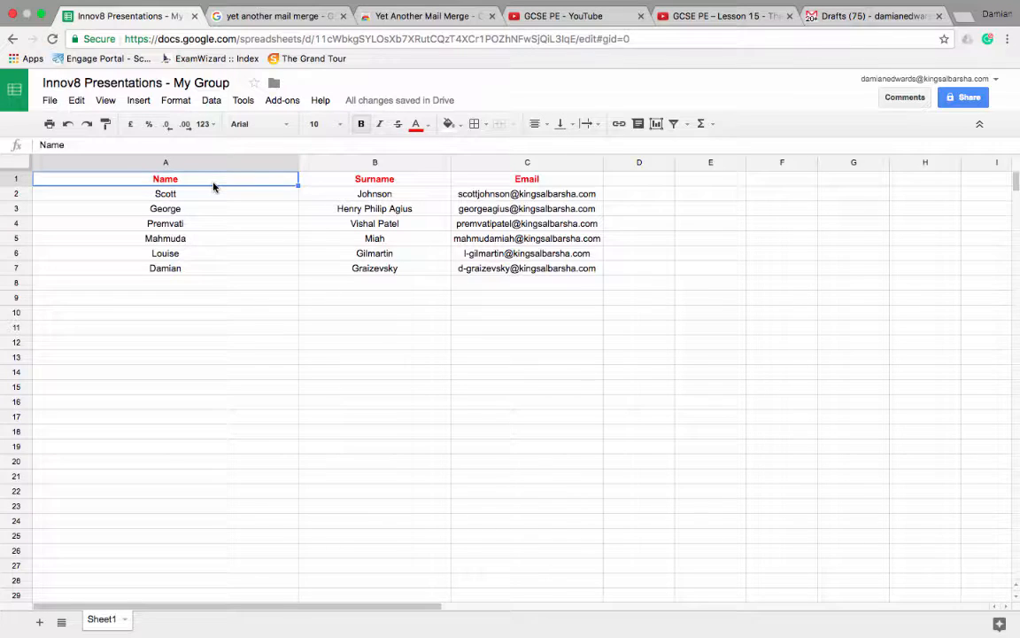
key("Down")
key("Right")
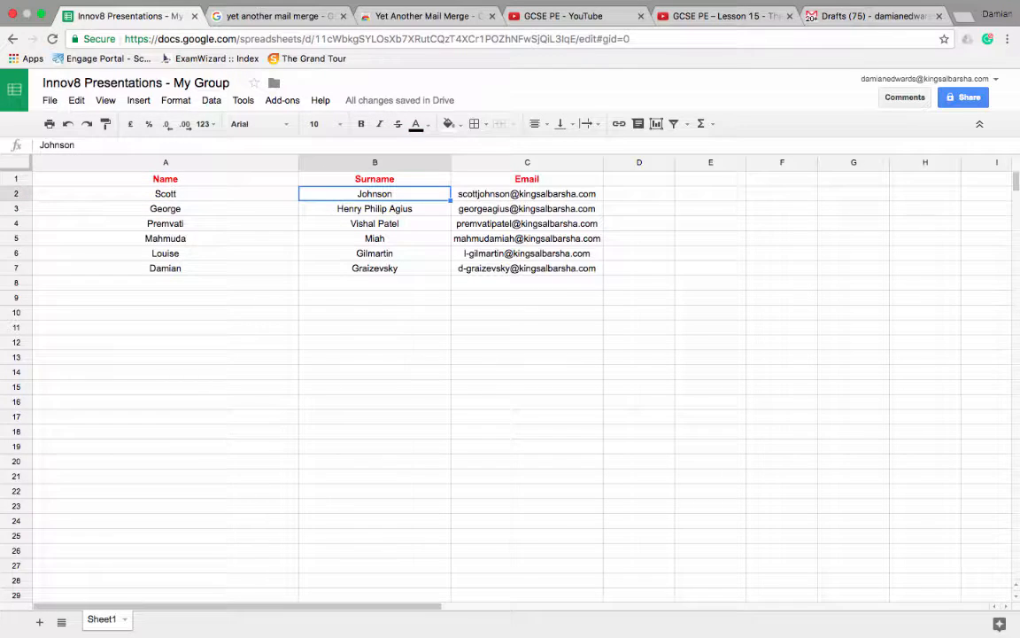
key("Up")
key("Right")
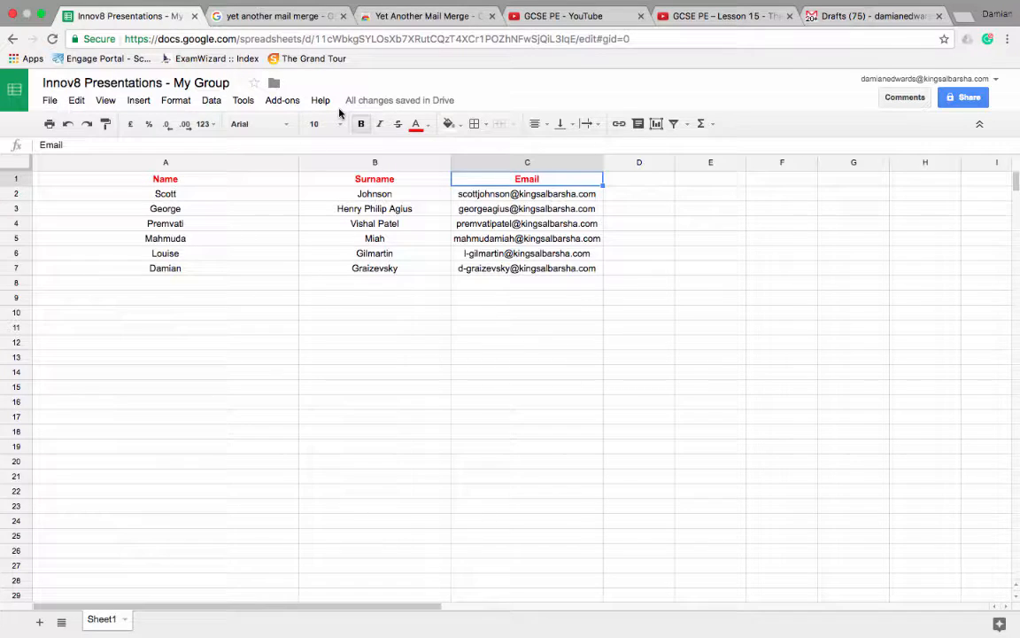
- View the Yet Another Mail Merge search results and store page, and find the add-on's commands in the contact spreadsheet
left_click(305, 17)
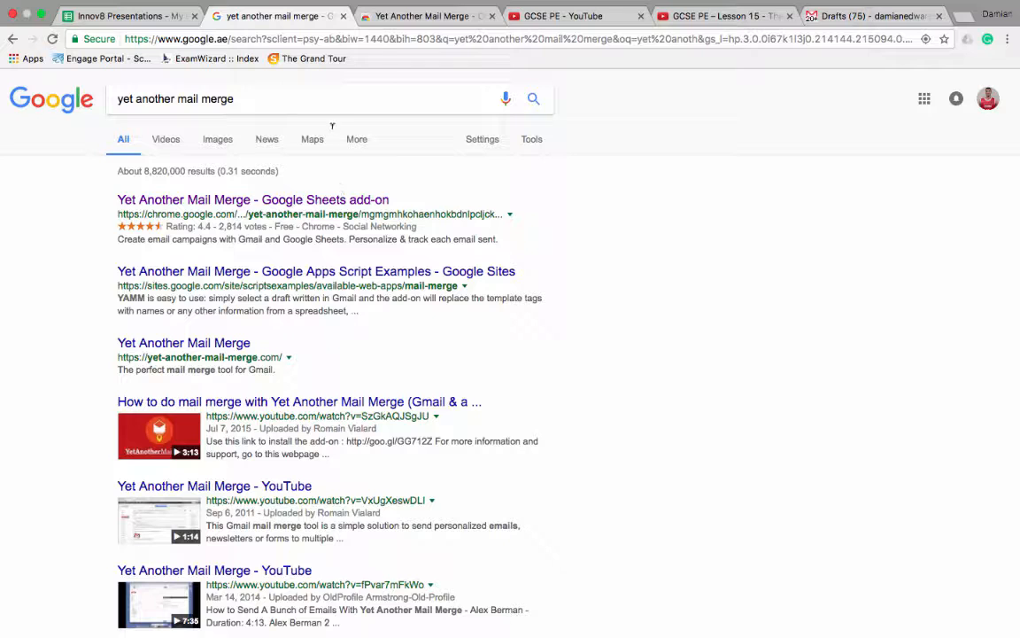
left_click(359, 20)
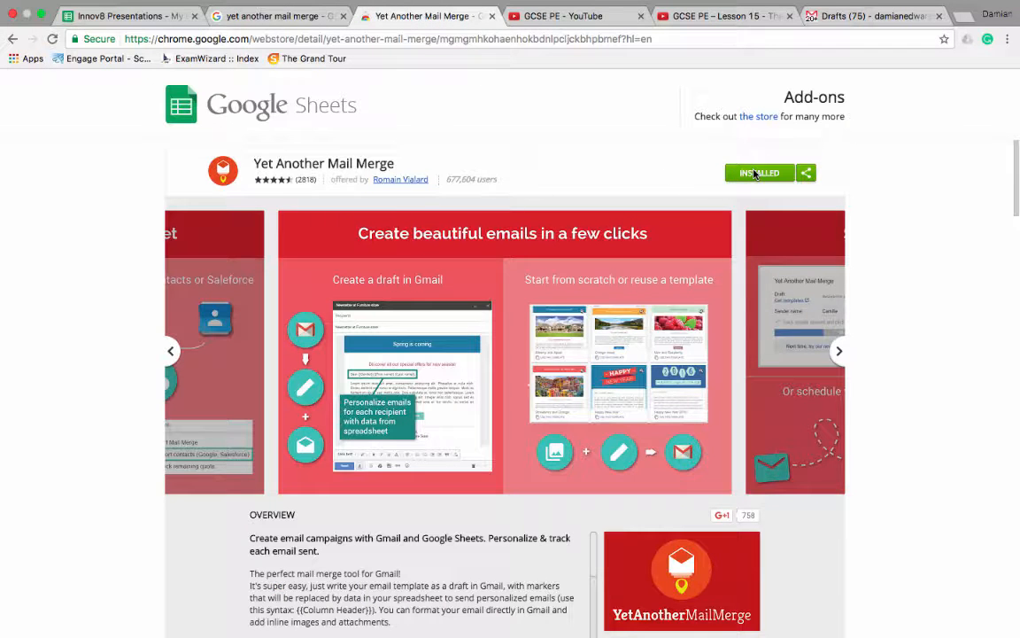
left_click(127, 18)
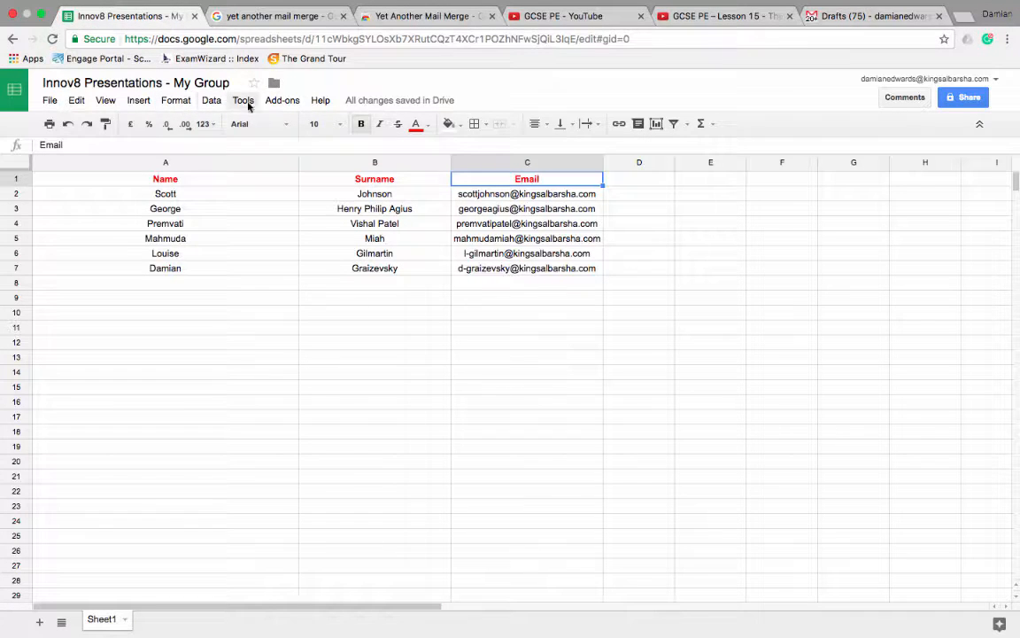
left_click(277, 104)
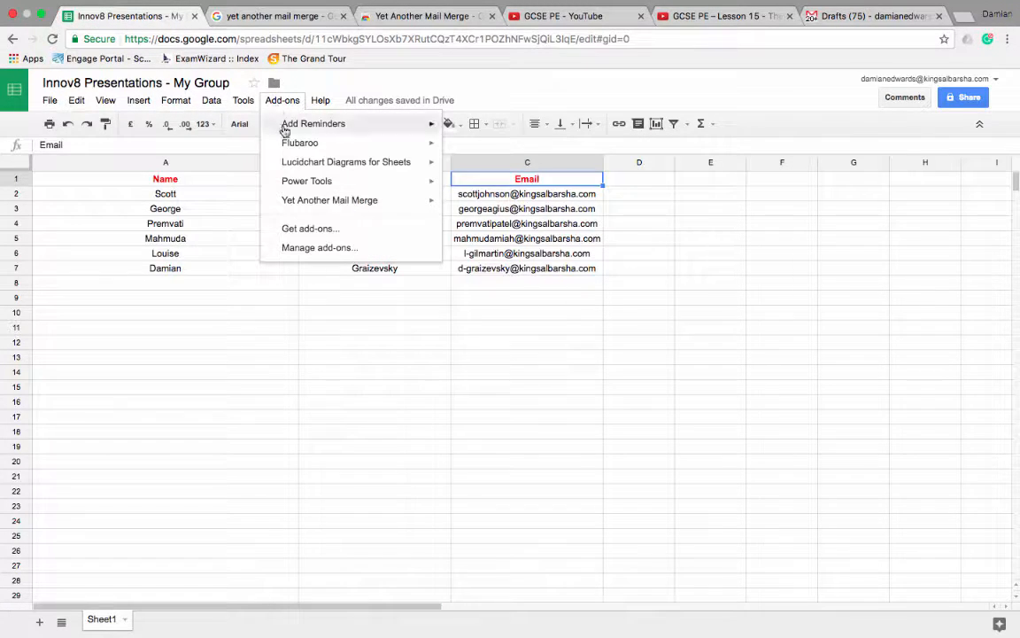
mouse_move(310, 206)
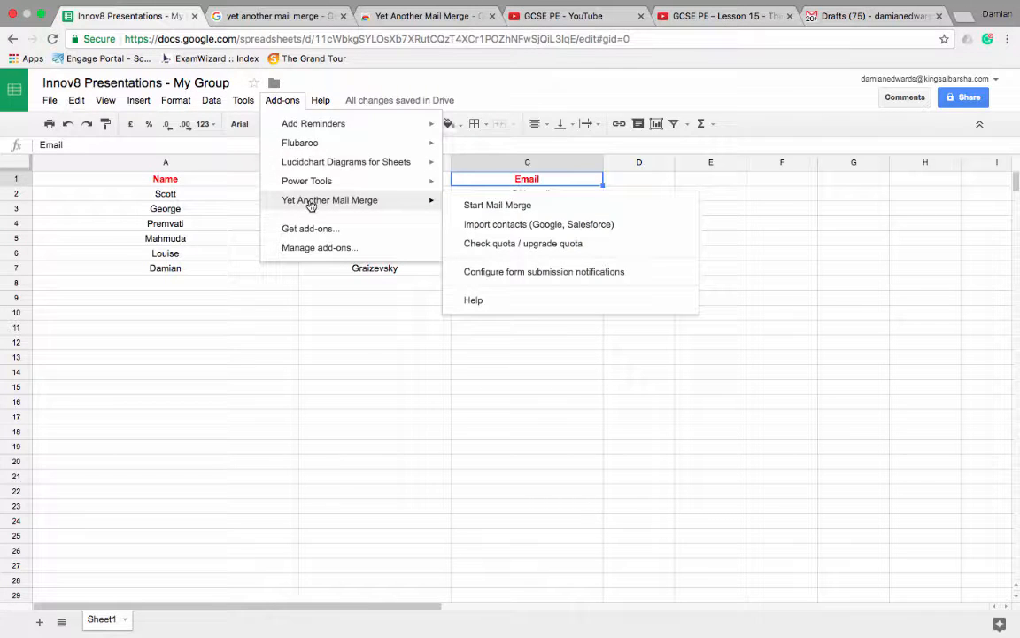
- Switch to Gmail, start a new message and begin its body with the merge marker "<<"
left_click(875, 18)
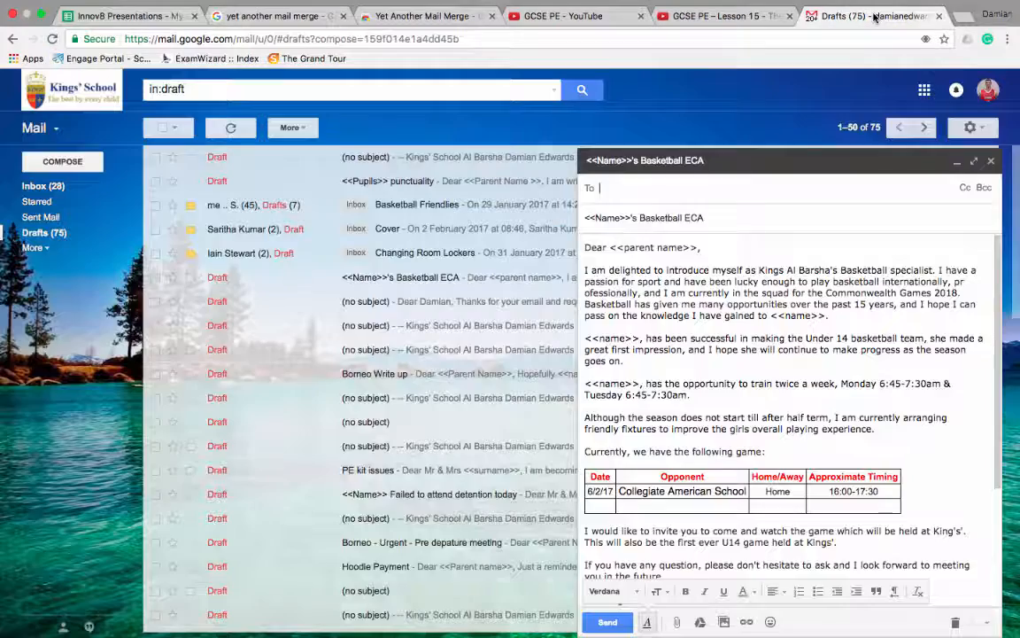
left_click(62, 160)
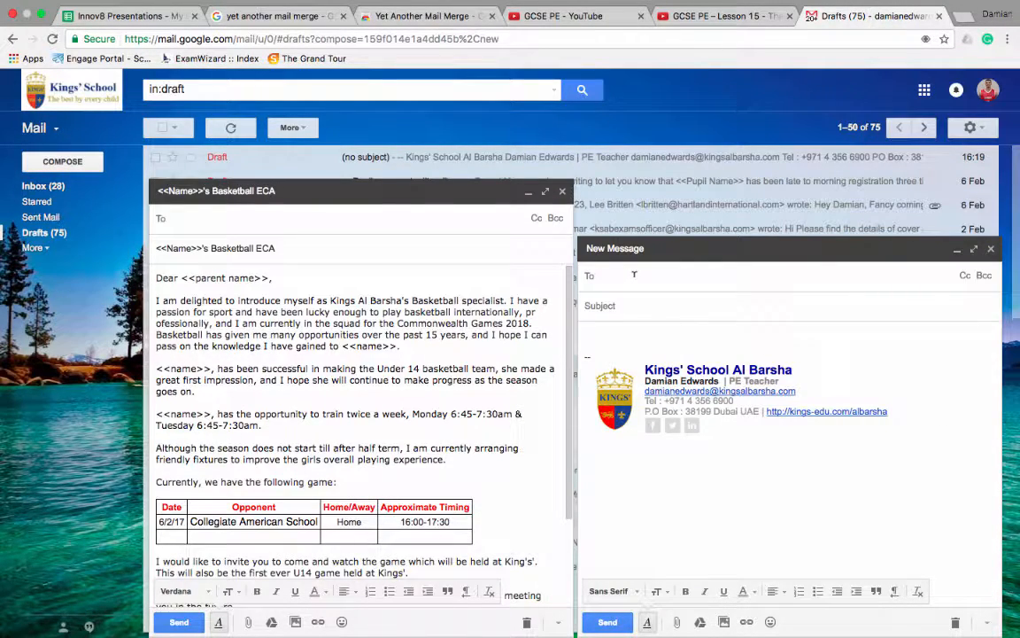
left_click(625, 309)
left_click(646, 306)
left_click(620, 336)
type("<<")
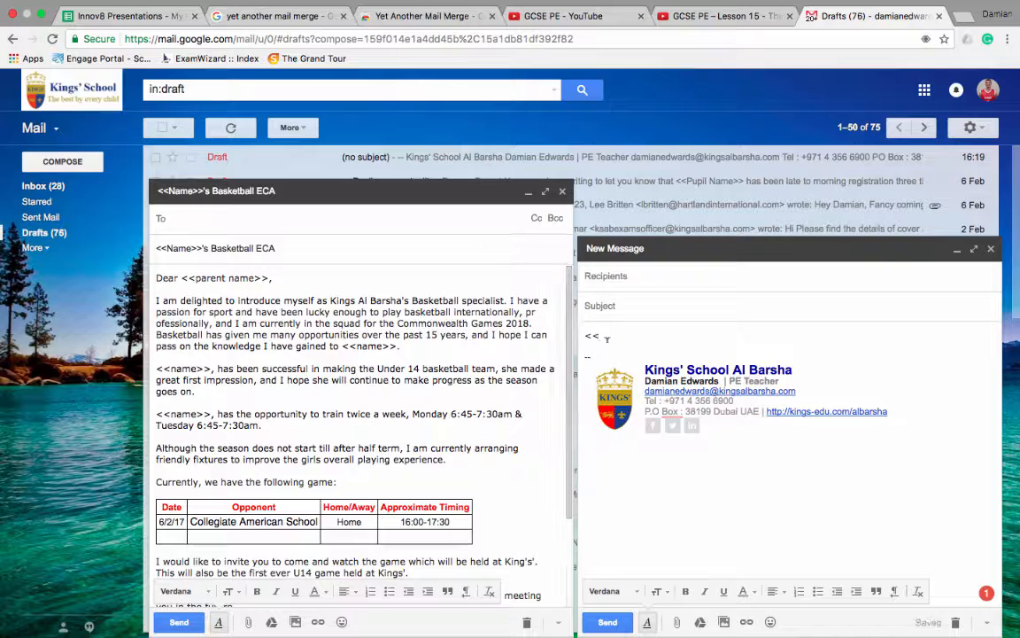
- Check the spreadsheet's column headers and complete the message greeting as "Dear <<name>>,"
left_click(119, 16)
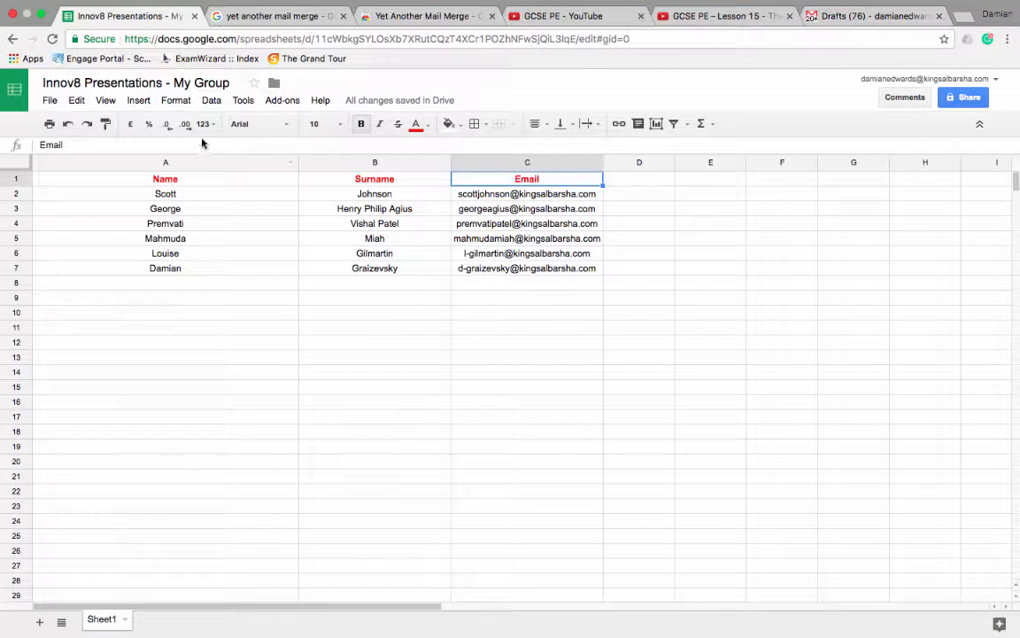
left_click(828, 16)
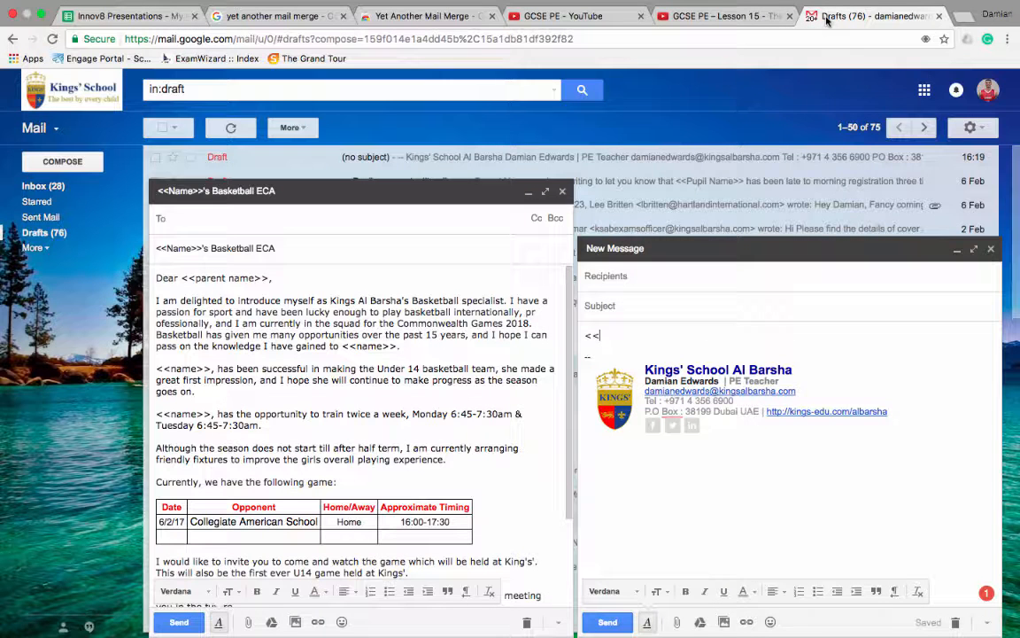
type("name>>")
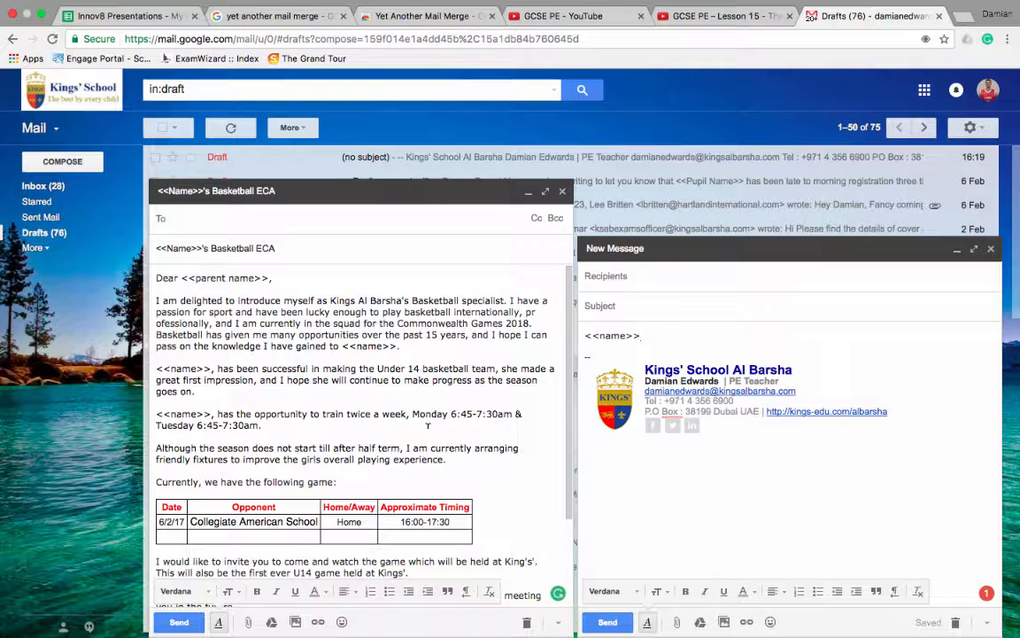
type(",")
key("Return")
key("Return")
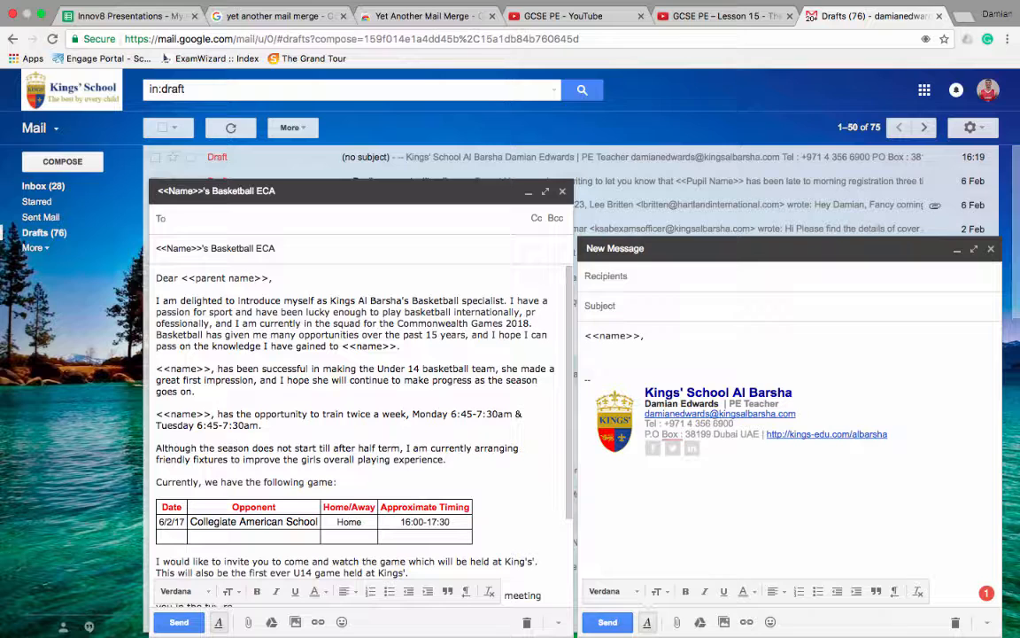
left_click(585, 336)
type("Dear")
- Below the greeting, write "Please find attached my Flip learning video for the Innov8 sessions."
left_click(744, 338)
key("Return")
key("Return")
type("Please find ata")
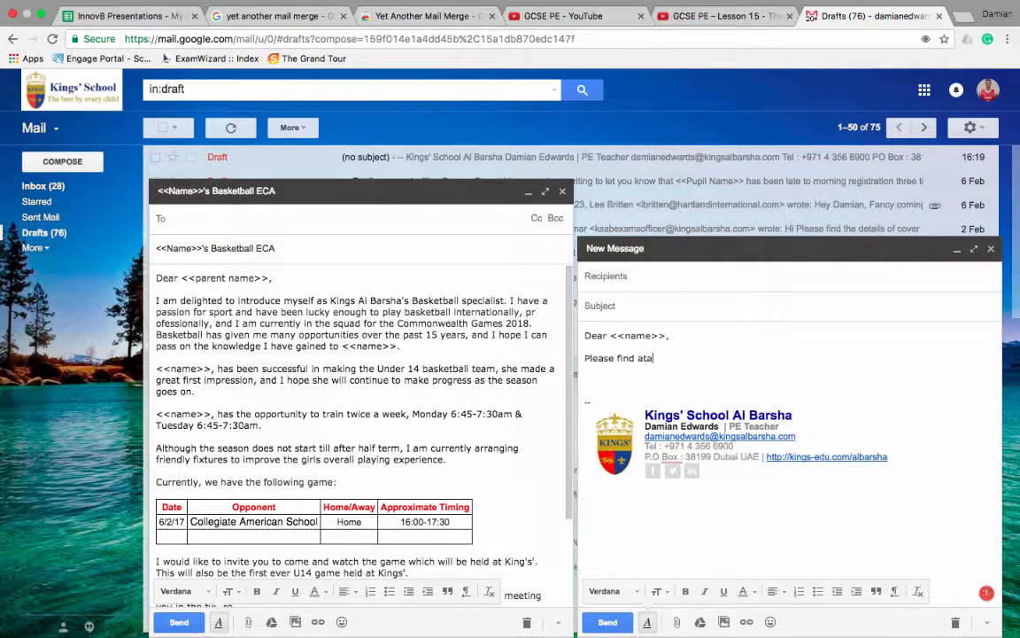
key("BackSpace")
type("tached my Flip learning ")
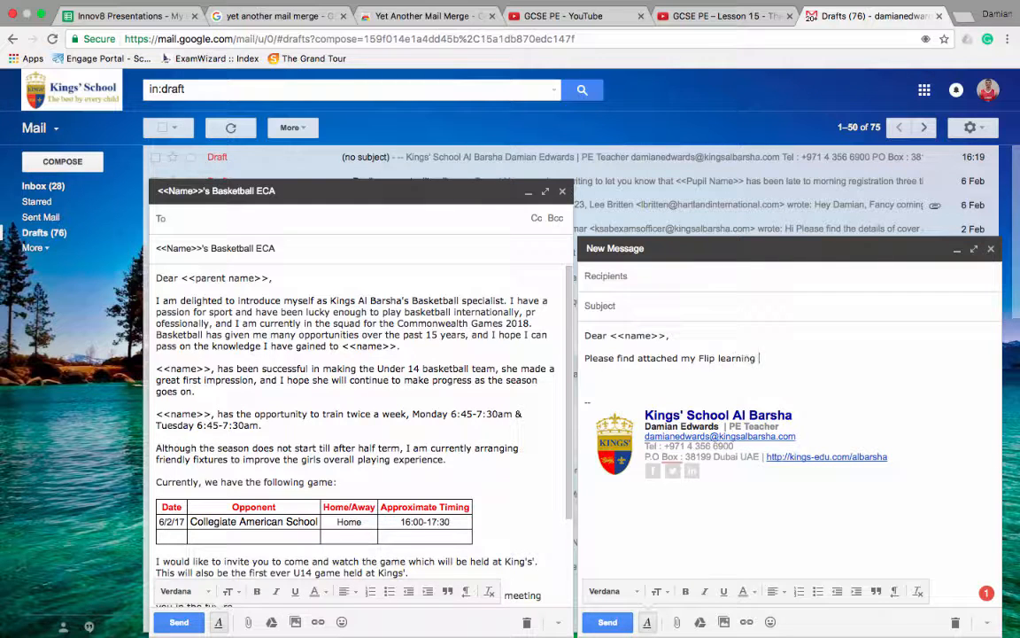
type("video for the Innov8 session")
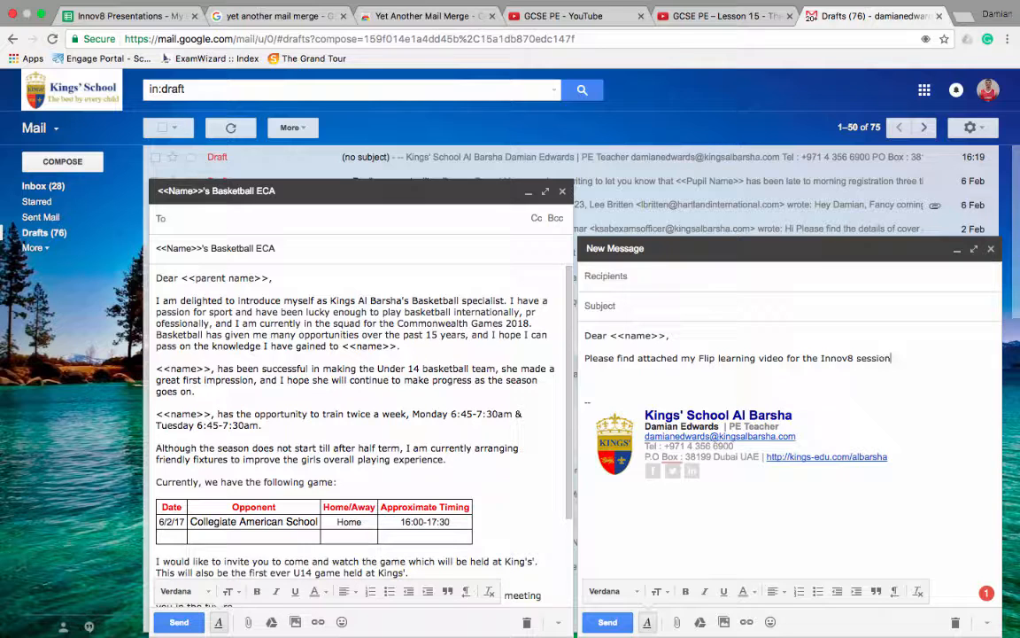
type("s.")
- Add a new paragraph reading "I really hope this will help you in <<subject>>"
key("Return")
key("Return")
type("I re")
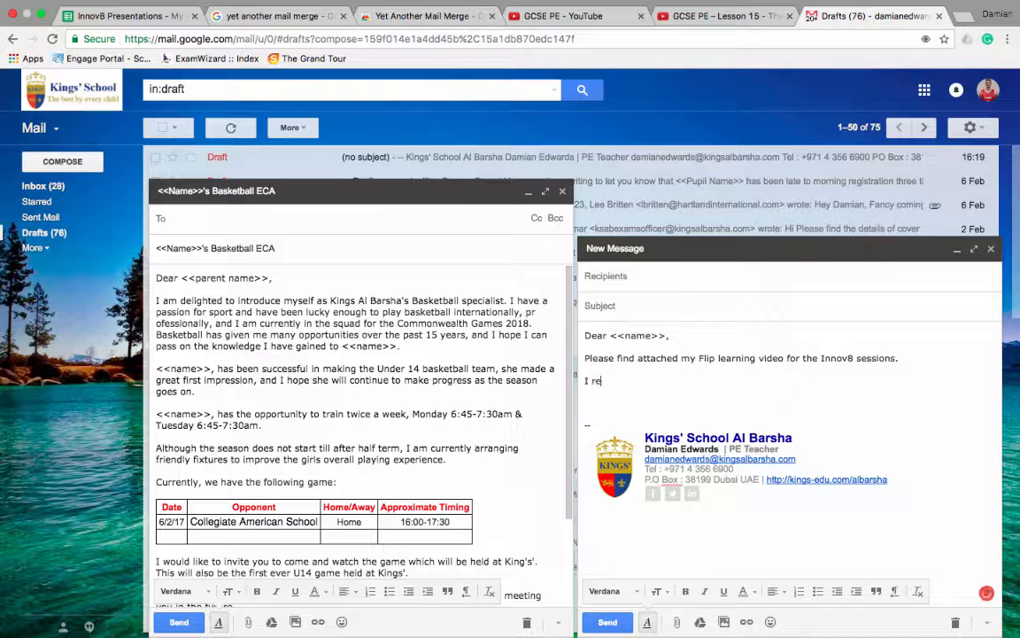
type("ally hope this will help you in ")
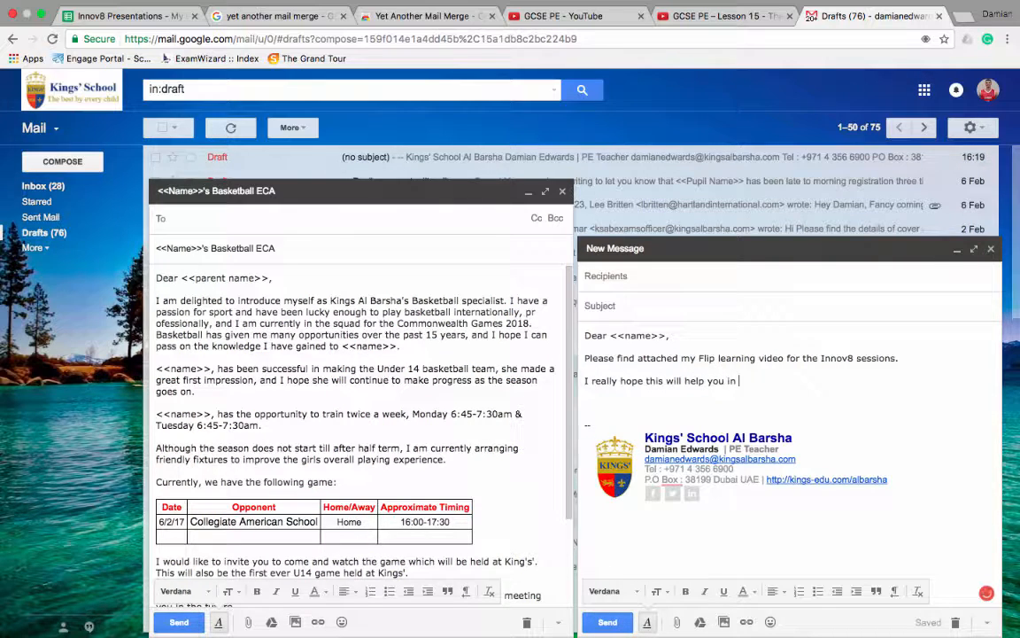
type("<<subject>>")
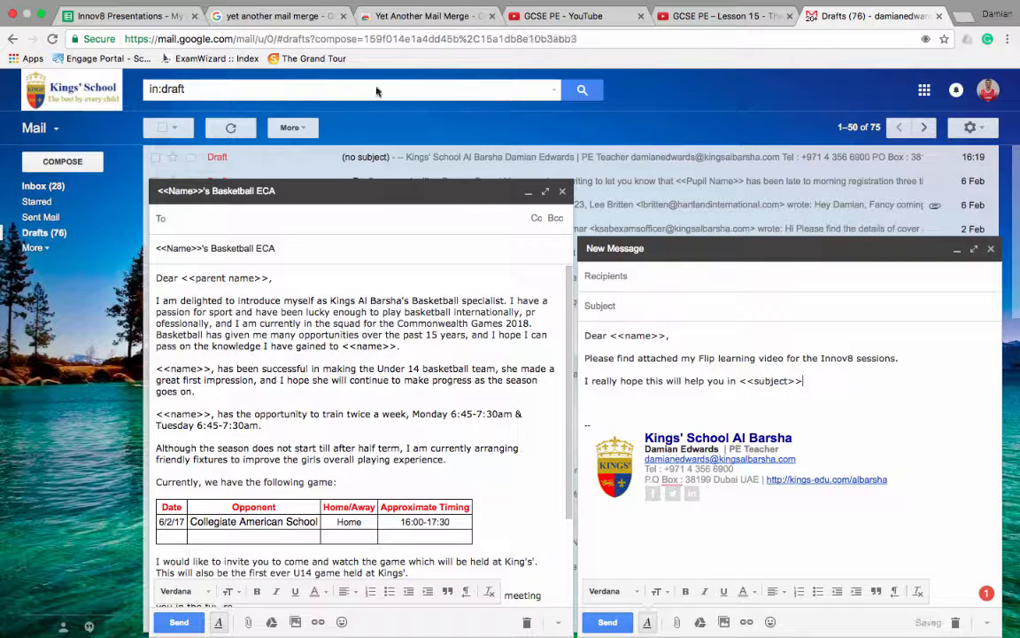
- Check the spreadsheet's columns and reword the last sentence of the email to "helps you within <<subject>>"
left_click(131, 18)
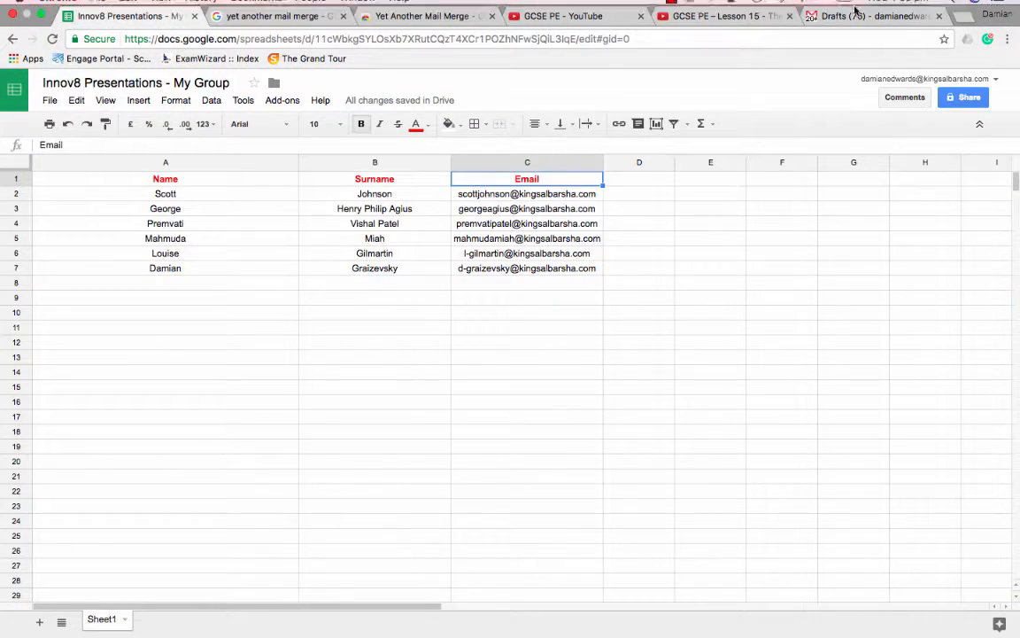
left_click(850, 16)
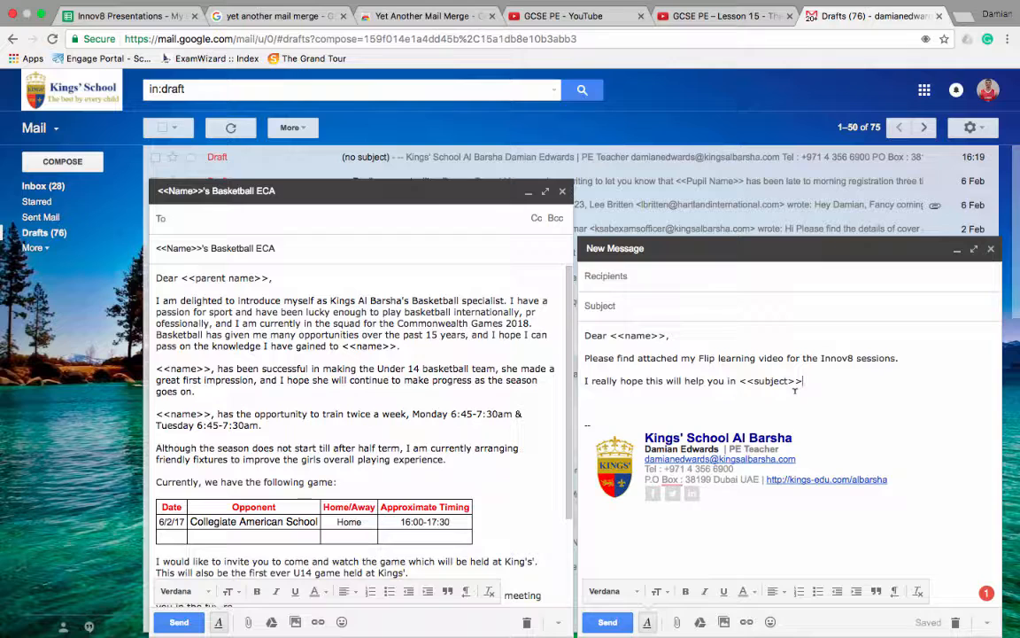
left_click(709, 381)
type("s")
left_click(733, 380)
type("with")
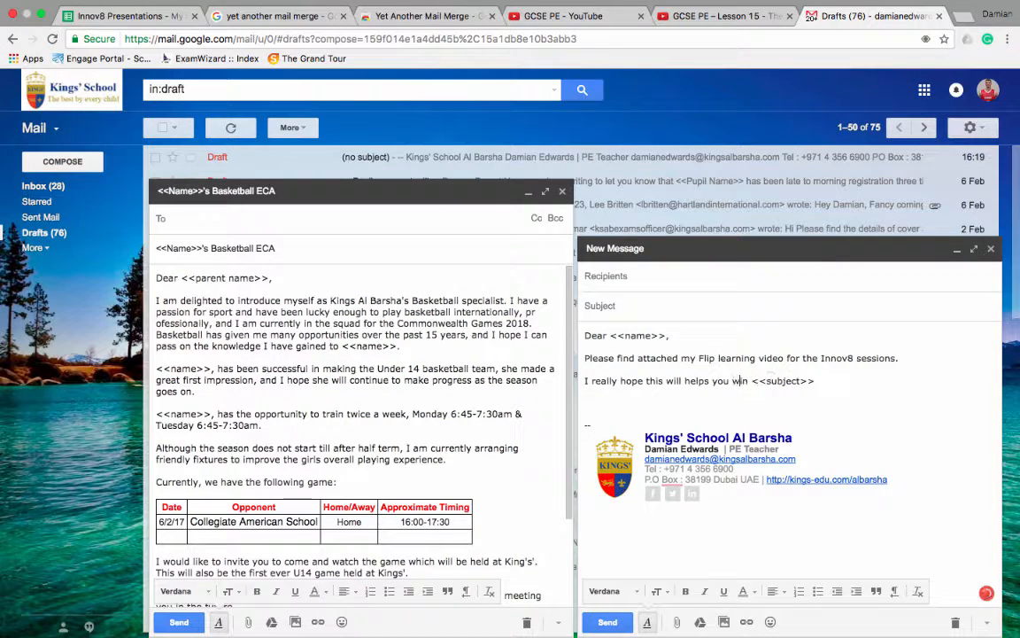
- Close the email body with "Kind regards" and the sender's first name
key("Down")
key("Return")
key("Return")
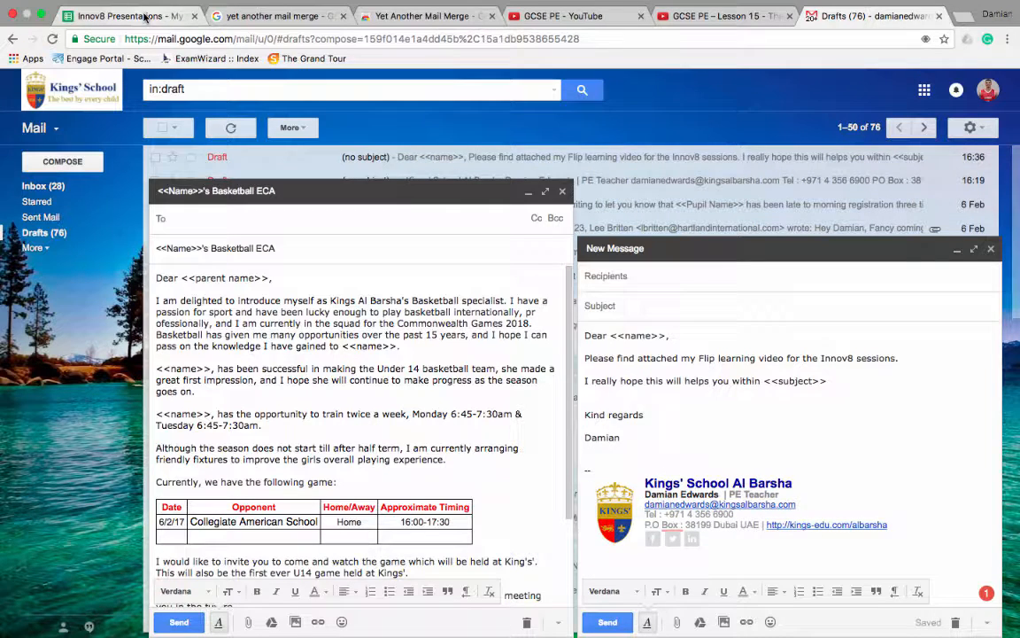
- Return to the contact spreadsheet and open Start Mail Merge from the Yet Another Mail Merge add-on
left_click(144, 16)
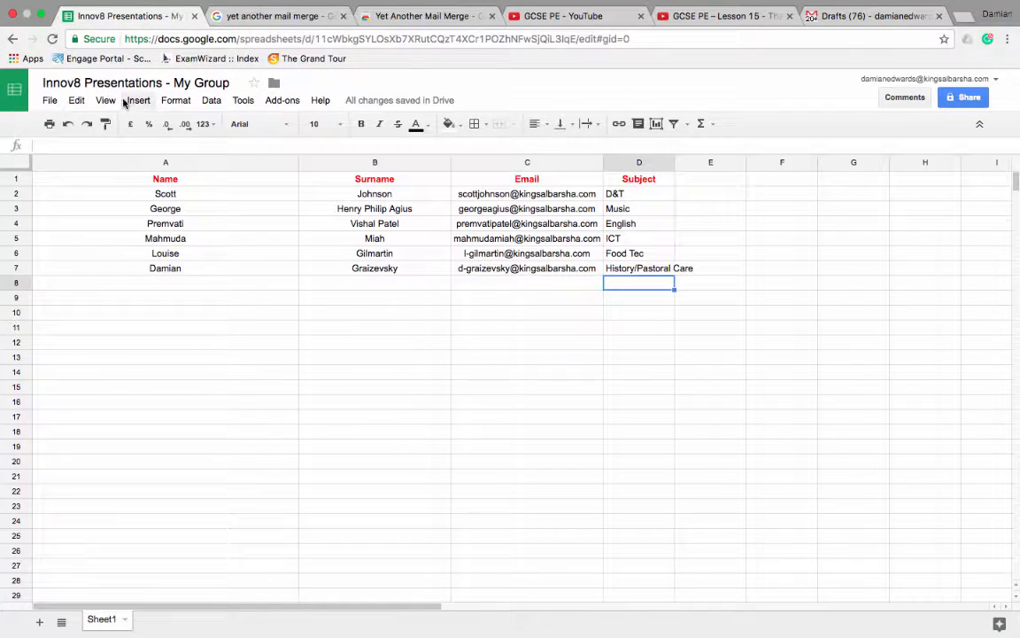
left_click(281, 103)
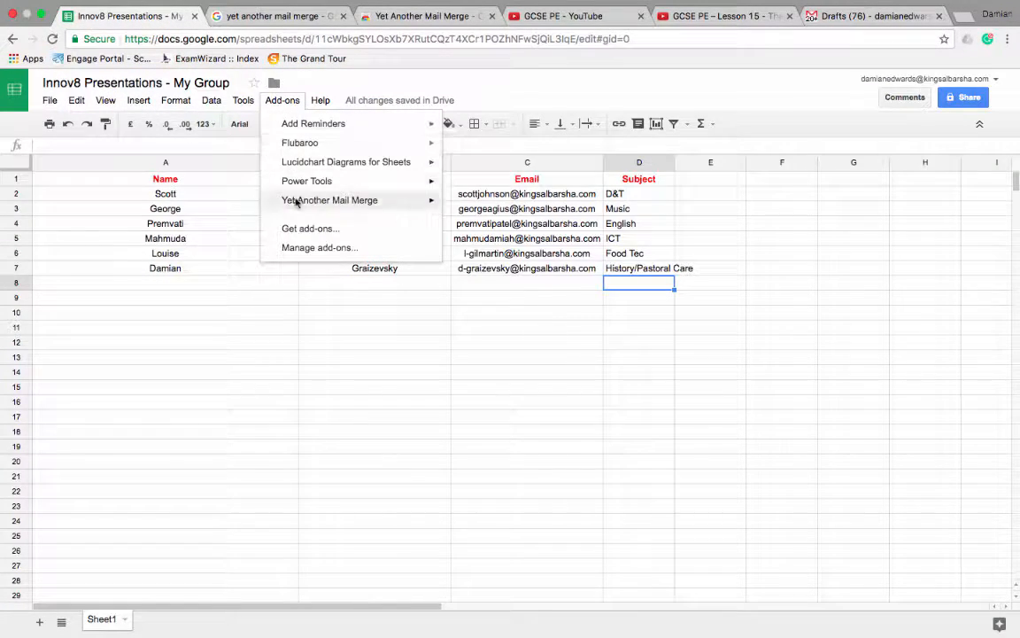
mouse_move(314, 204)
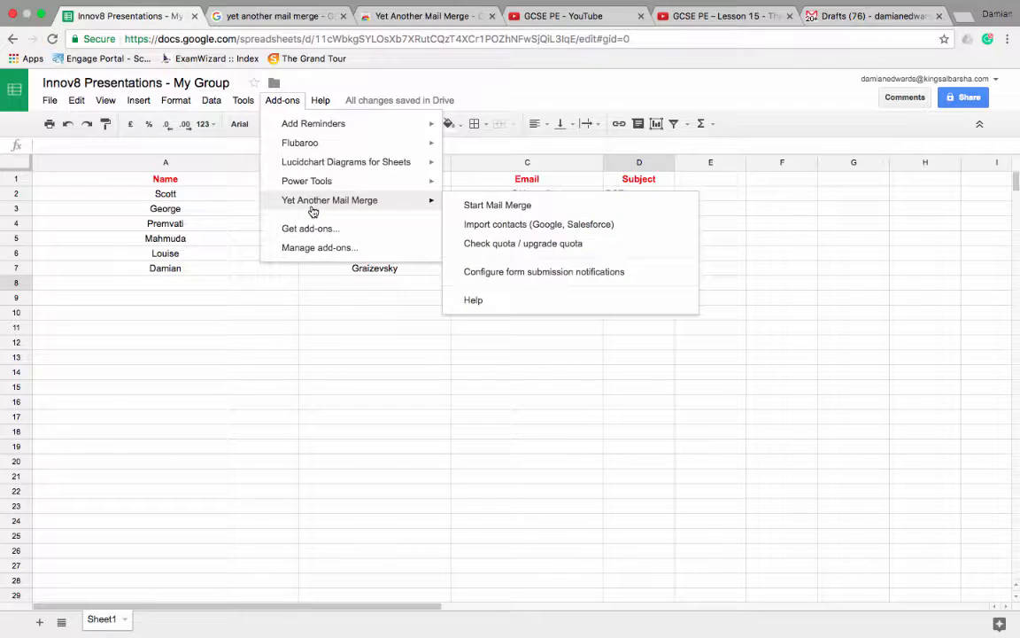
left_click(522, 209)
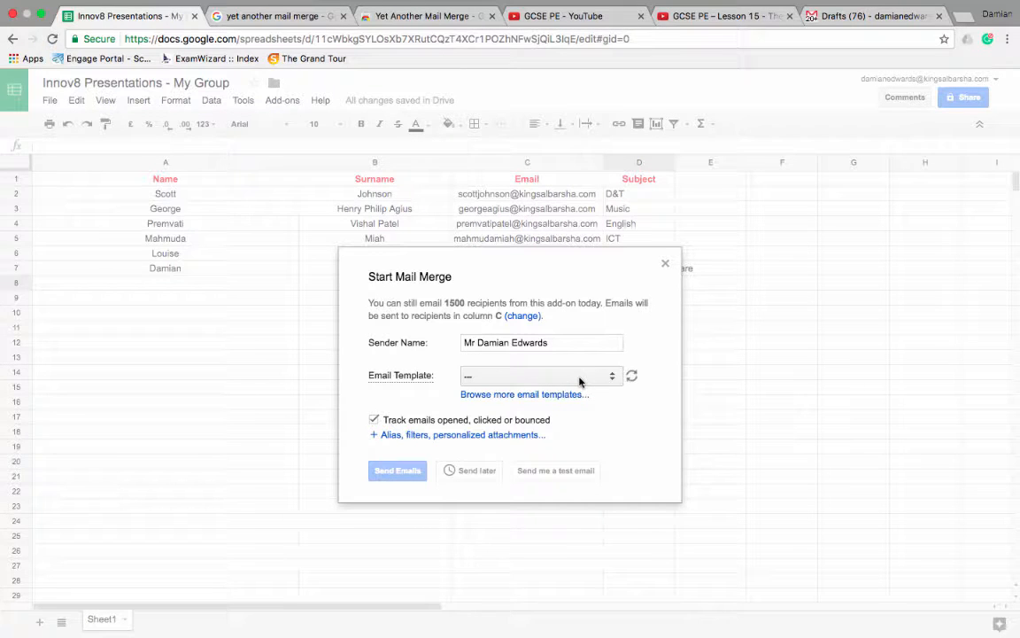
- Look through the available email templates for the new draft and switch to the Gmail drafts
left_click(580, 381)
left_click(580, 381)
left_click(580, 381)
left_click(742, 105)
left_click(854, 17)
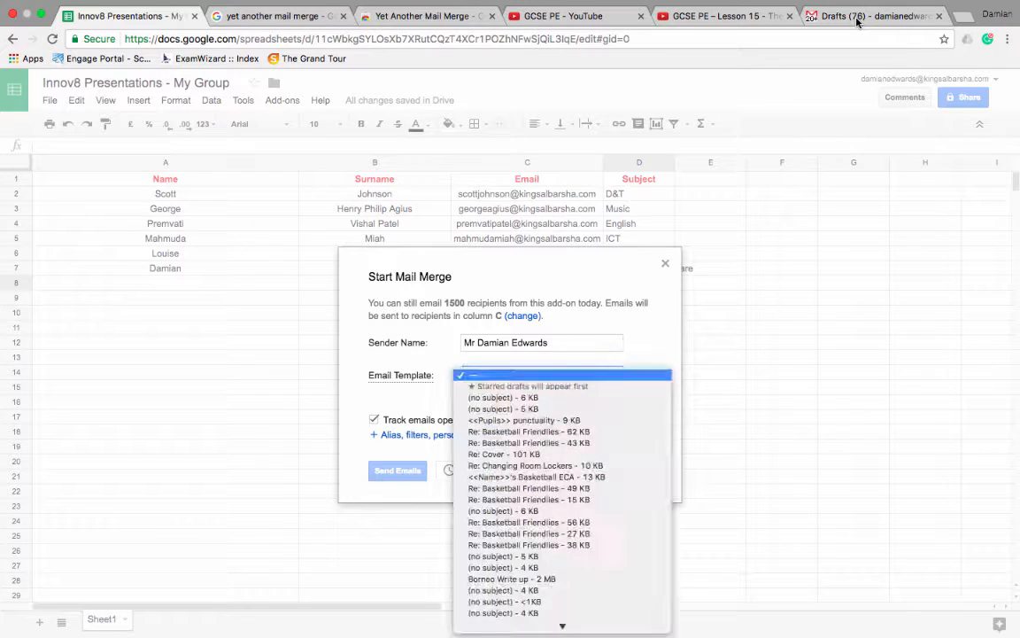
left_click(854, 17)
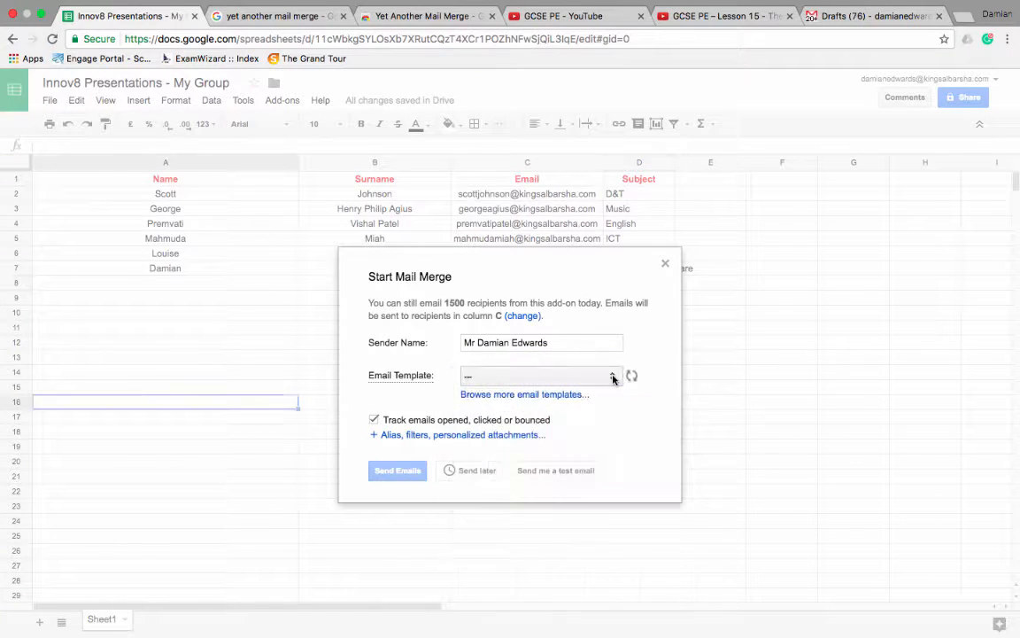
- Choose the "innov8 session Flip Learning" draft as the mail merge's email template
left_click(613, 379)
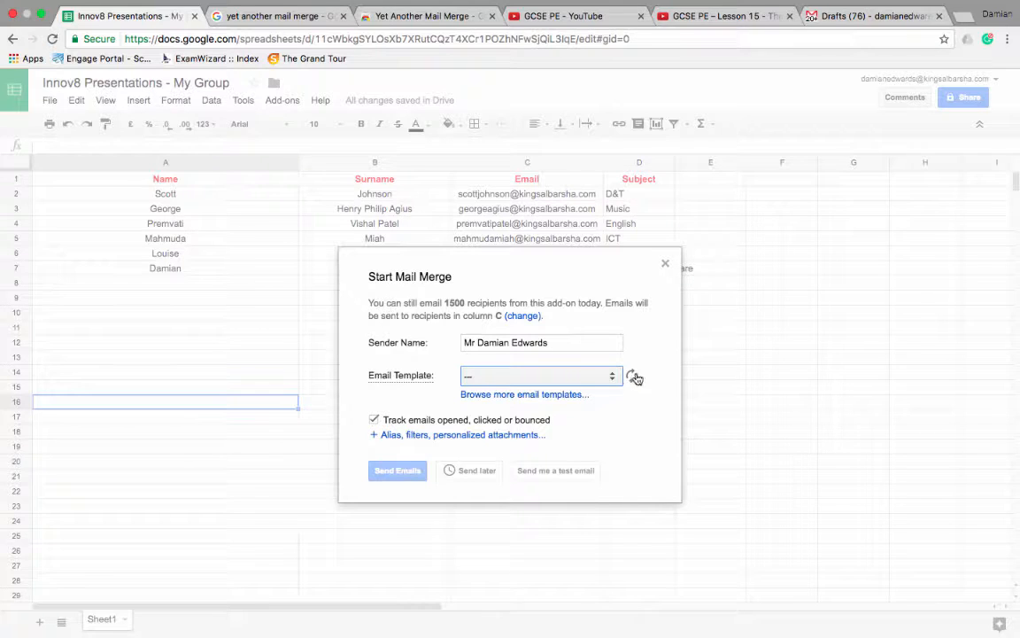
left_click(588, 381)
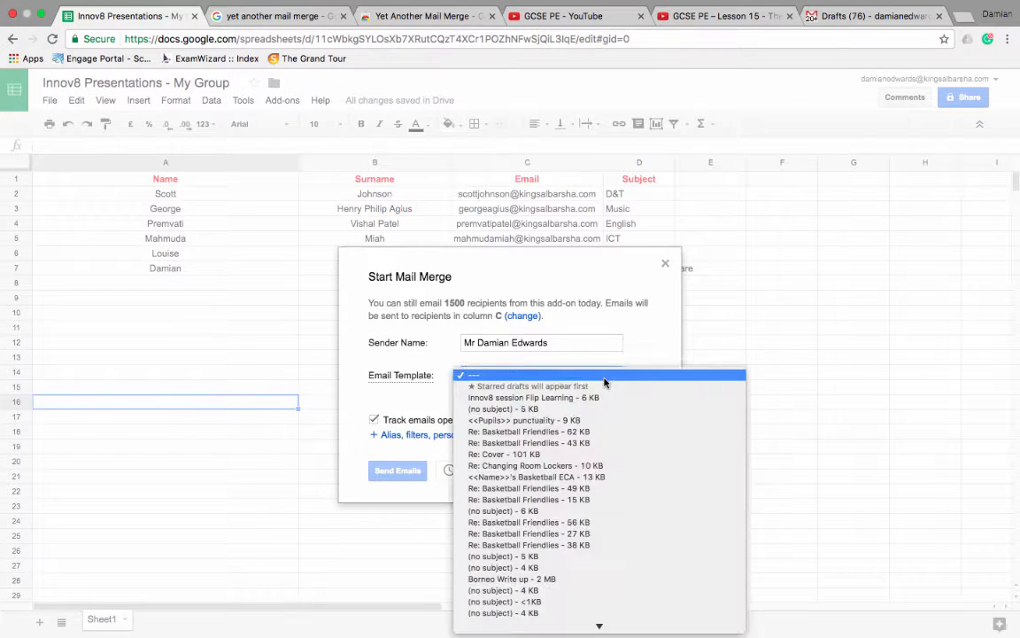
left_click(589, 395)
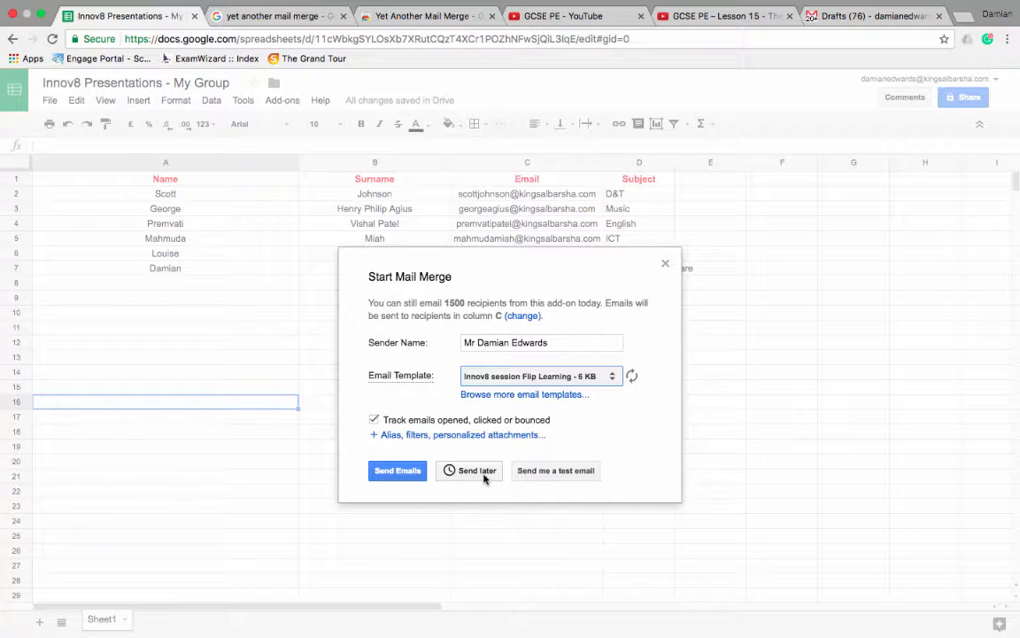
- Send yourself a test email of the mail merge with the selected draft template
left_click(591, 471)
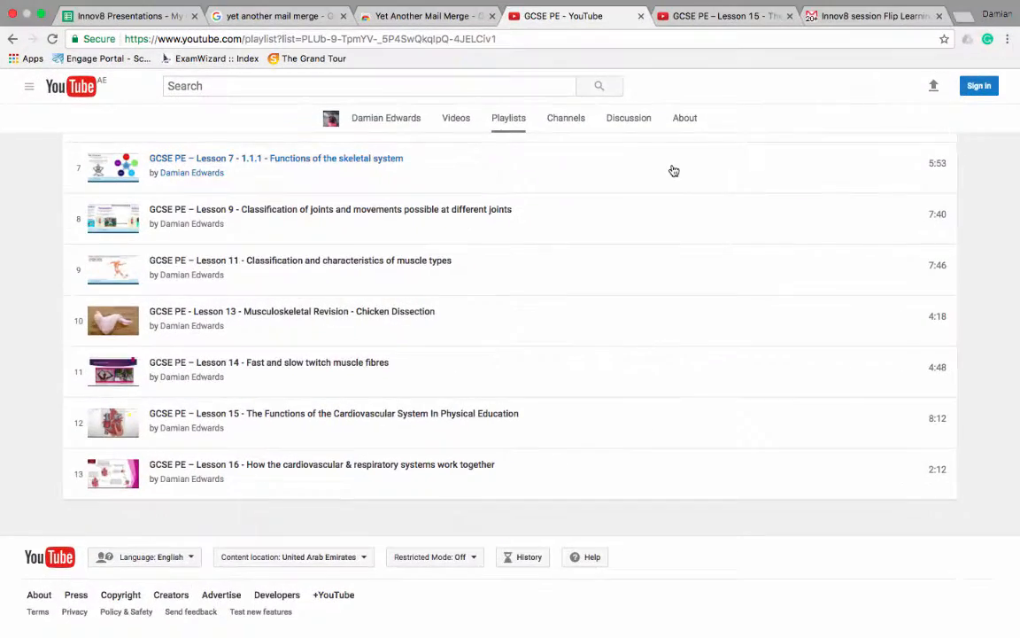
- Look through the GCSE PE playlist on YouTube and play the Lesson 15 video on the functions of the cardiovascular system
scroll(673, 195, "up", 10)
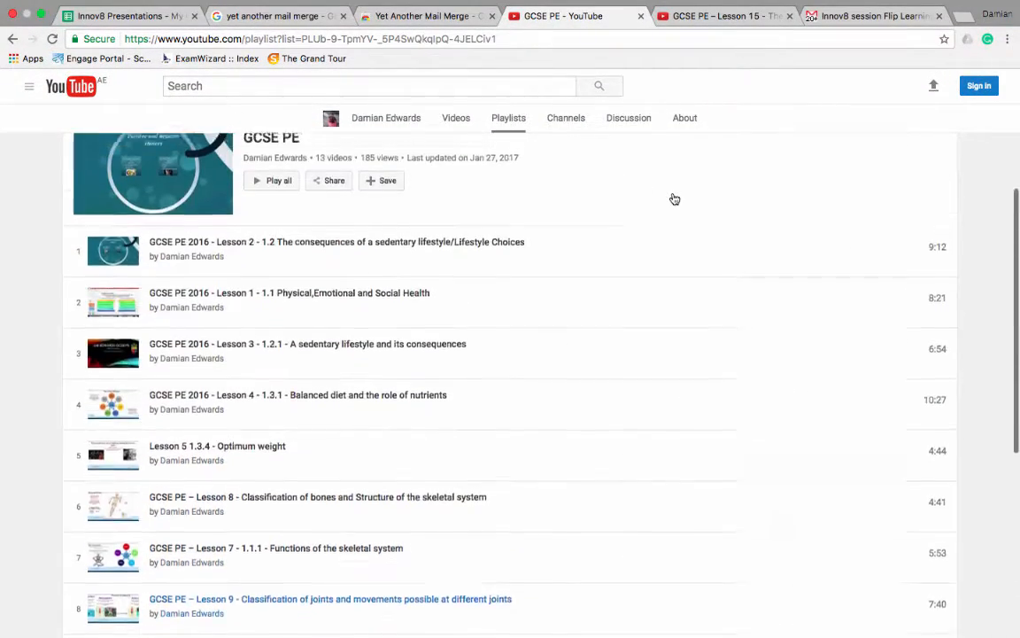
scroll(674, 198, "up", 2)
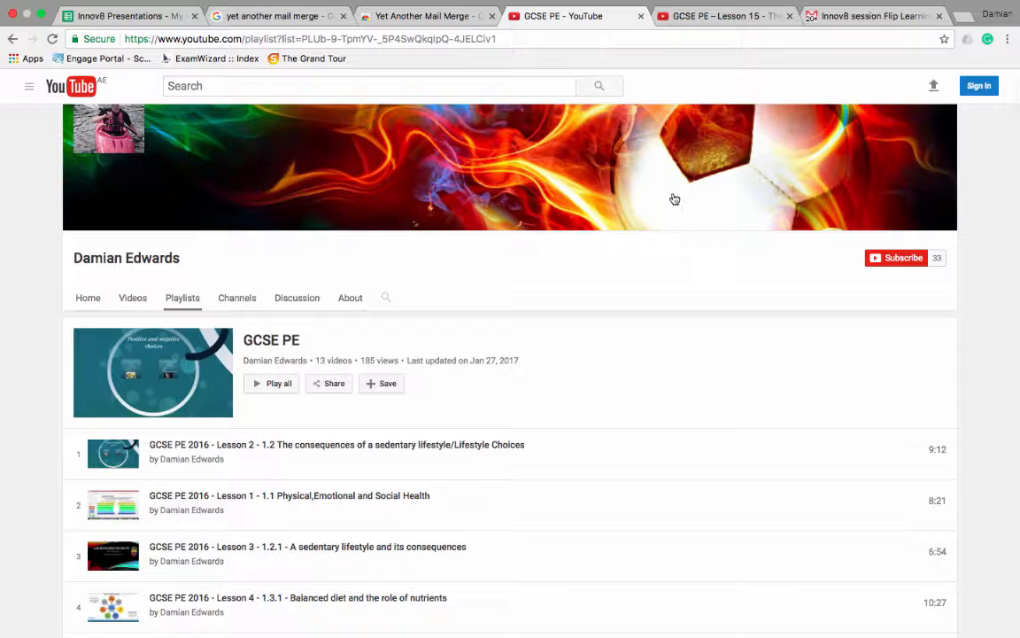
scroll(674, 199, "down", 3)
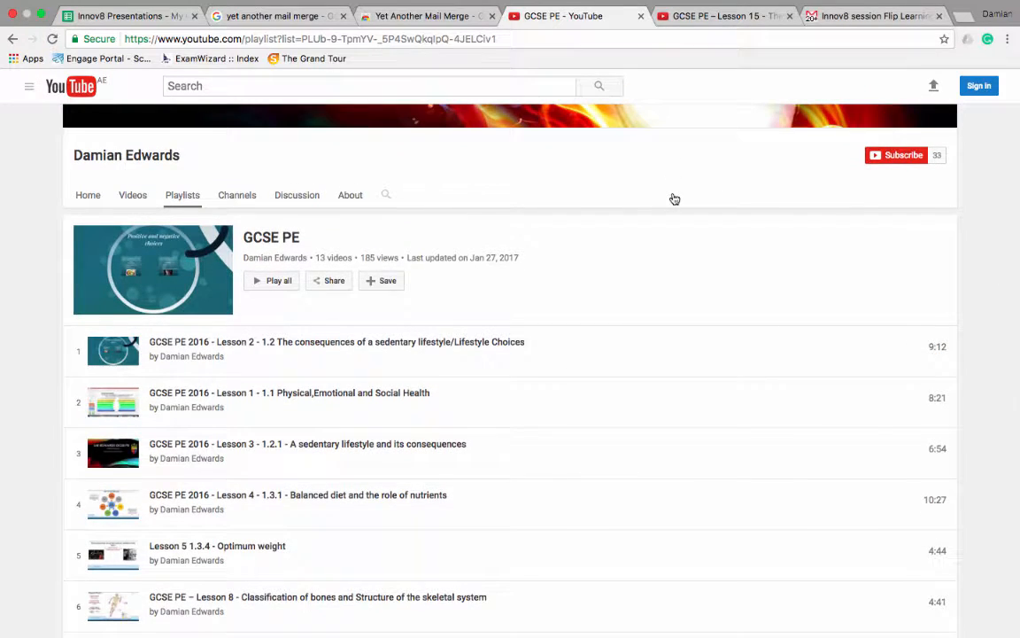
scroll(674, 199, "down", 6)
scroll(675, 199, "down", 1)
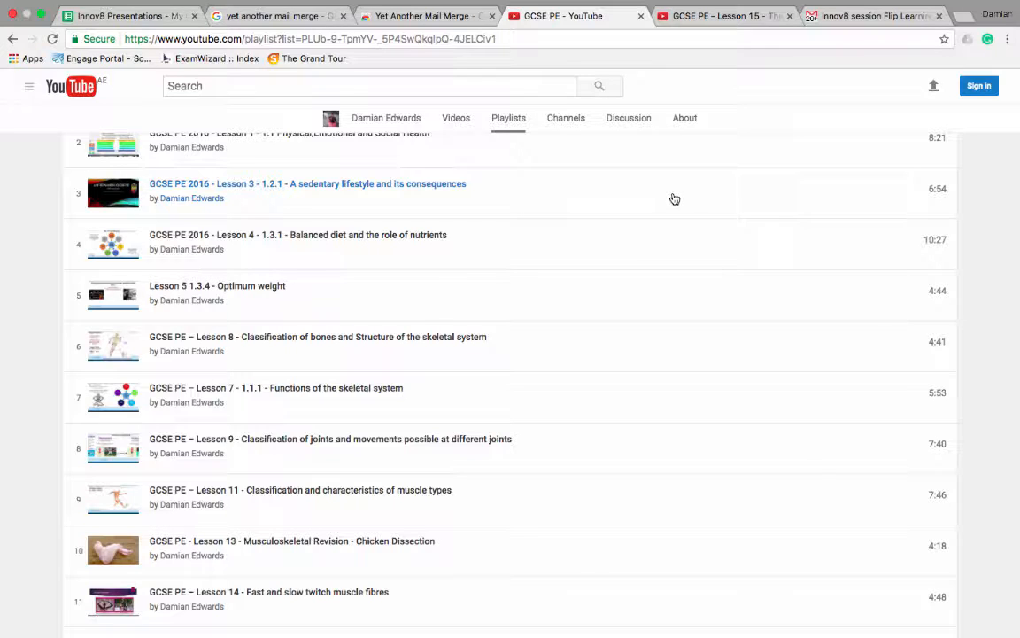
left_click(721, 18)
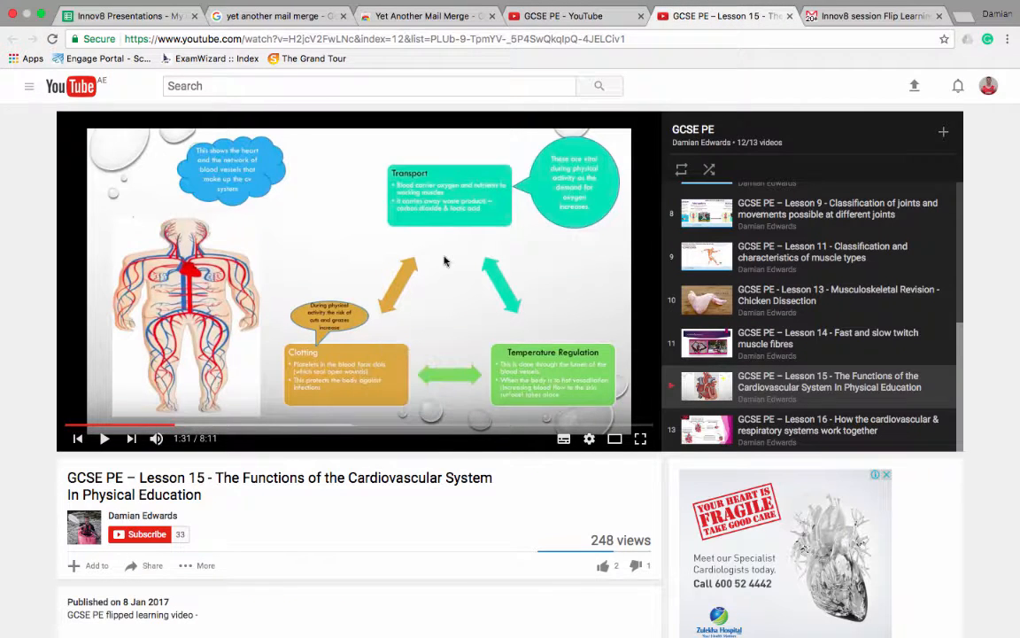
left_click(501, 264)
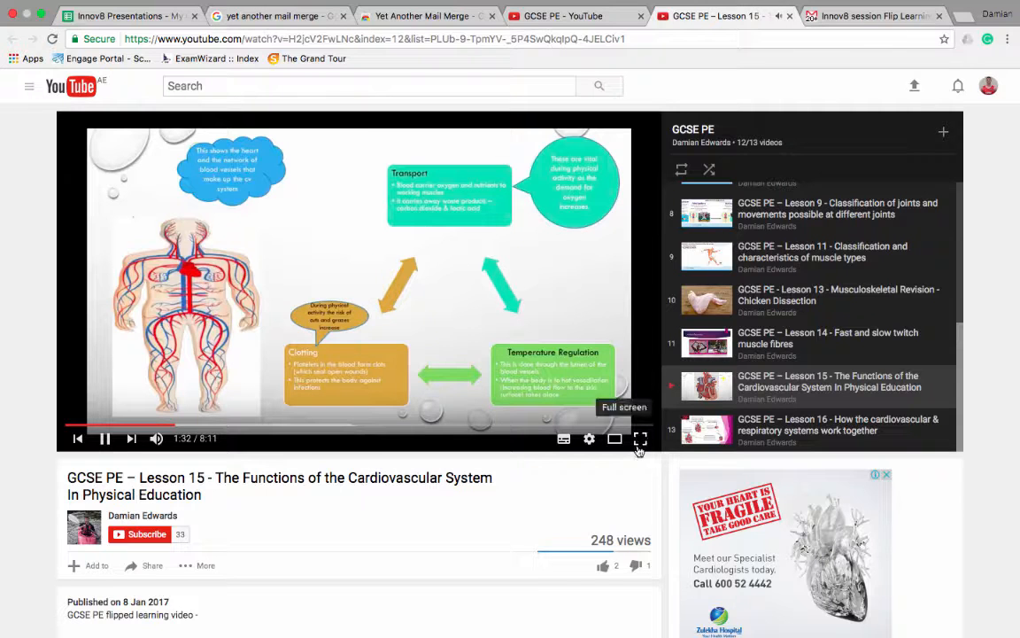